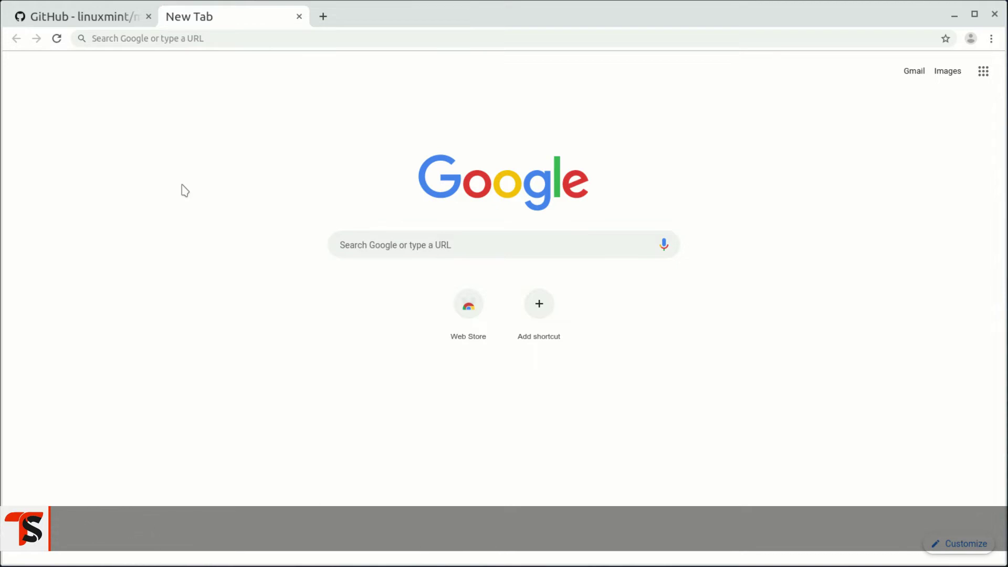
Load gitzip.org from Chrome's address bar.
{"action": "left_click", "coordinate": [140, 38]}
{"action": "type", "text": "gitzip.org"}
{"action": "key", "text": "Return"}
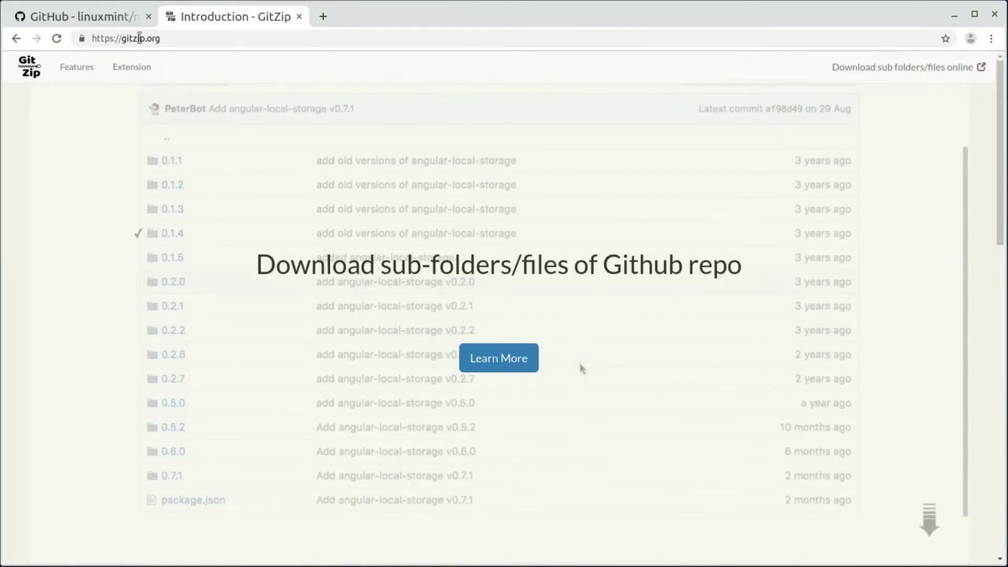
{"action": "scroll", "coordinate": [180, 75], "scroll_direction": "down", "scroll_amount": 2}
{"action": "scroll", "coordinate": [180, 76], "scroll_direction": "down", "scroll_amount": 2}
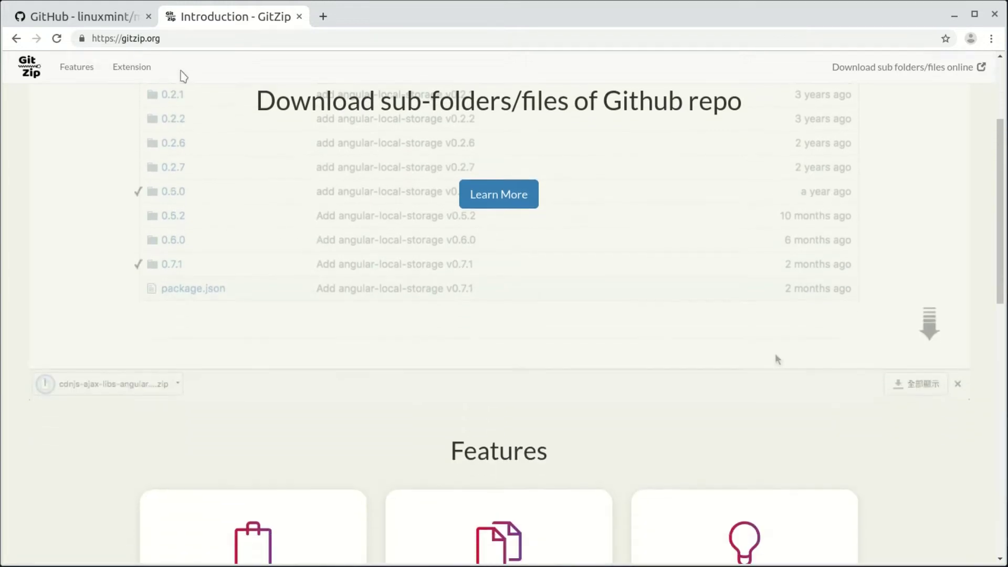
{"action": "scroll", "coordinate": [181, 75], "scroll_direction": "down", "scroll_amount": 2}
{"action": "scroll", "coordinate": [181, 75], "scroll_direction": "down", "scroll_amount": 2}
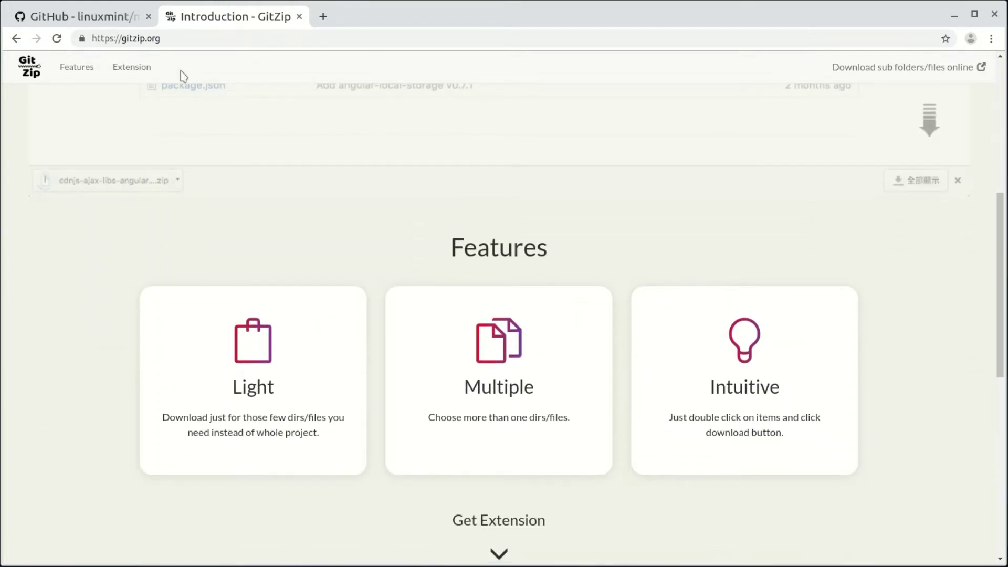
{"action": "scroll", "coordinate": [181, 76], "scroll_direction": "down", "scroll_amount": 2}
{"action": "scroll", "coordinate": [180, 75], "scroll_direction": "down", "scroll_amount": 2}
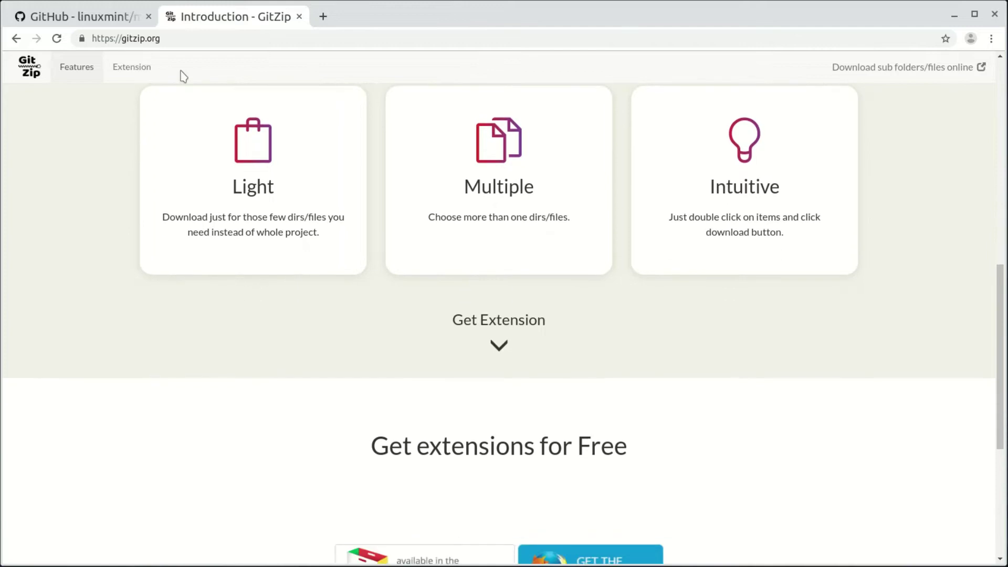
{"action": "scroll", "coordinate": [181, 75], "scroll_direction": "down", "scroll_amount": 1}
{"action": "scroll", "coordinate": [181, 75], "scroll_direction": "down", "scroll_amount": 2}
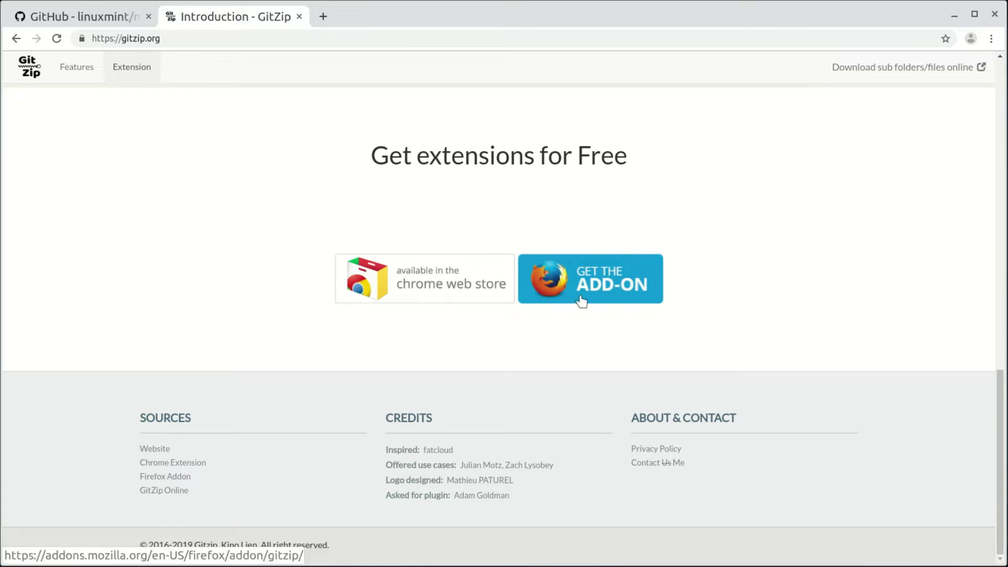
Install GitZip for github from the Chrome Web Store, then return to the mint-themes tab.
{"action": "left_click", "coordinate": [422, 298]}
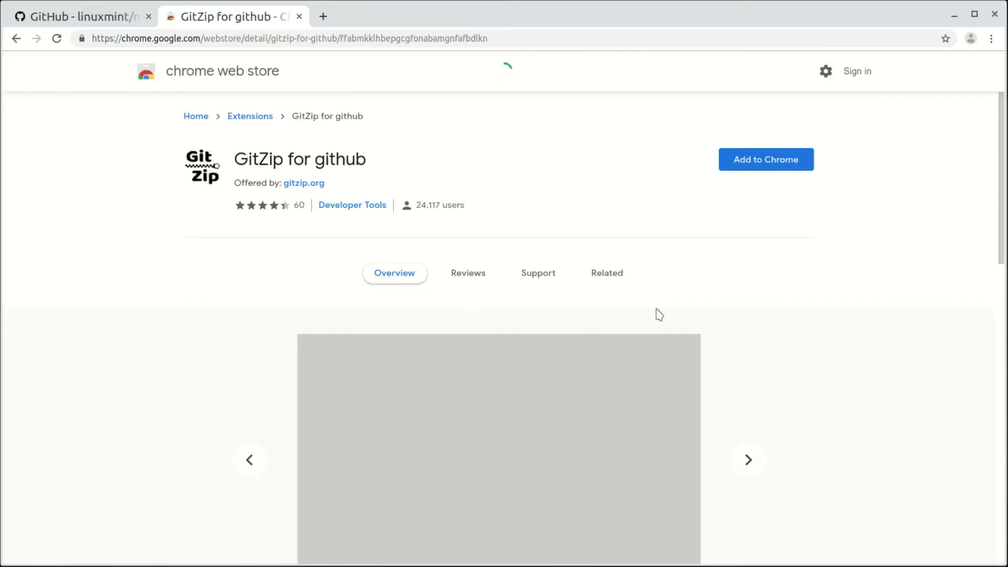
{"action": "left_click", "coordinate": [758, 162]}
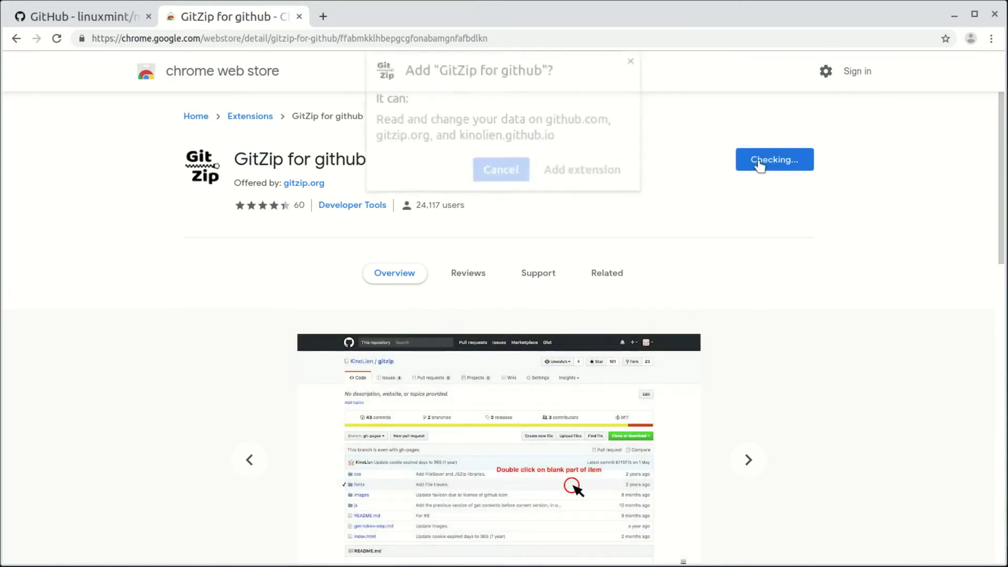
{"action": "left_click", "coordinate": [566, 175]}
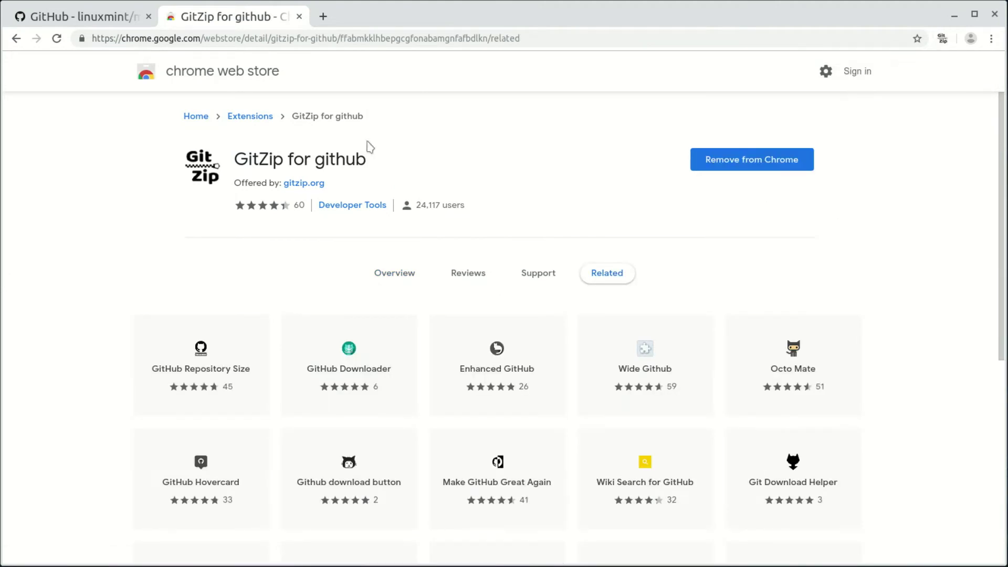
{"action": "key", "text": "ctrl+Tab"}
{"action": "scroll", "coordinate": [866, 205], "scroll_direction": "down", "scroll_amount": 3}
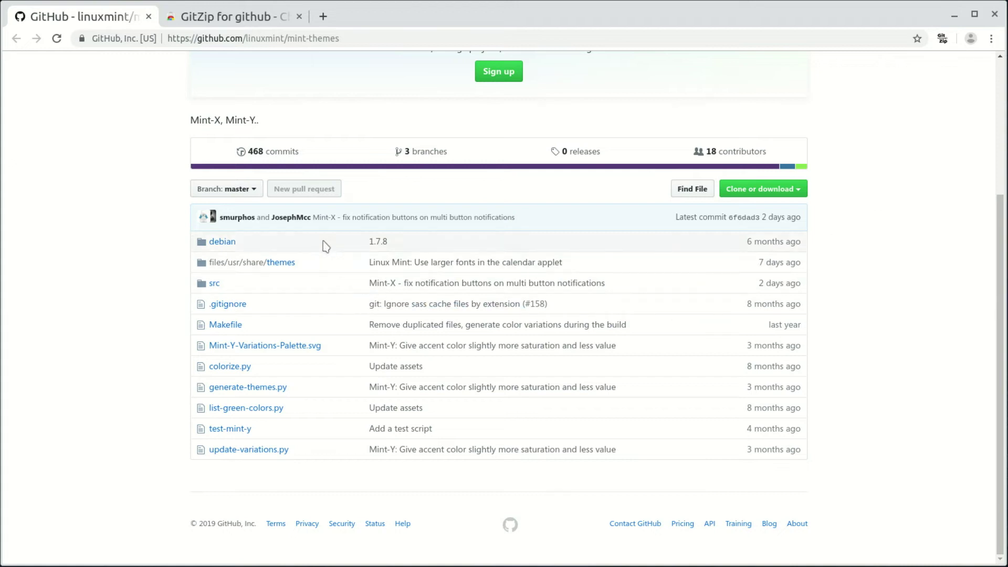
Check .gitignore, Makefile and test-mint-y, download them as mint-themes-.zip, and open it in Ark.
{"action": "double_click", "coordinate": [300, 303]}
{"action": "double_click", "coordinate": [308, 324]}
{"action": "double_click", "coordinate": [292, 428]}
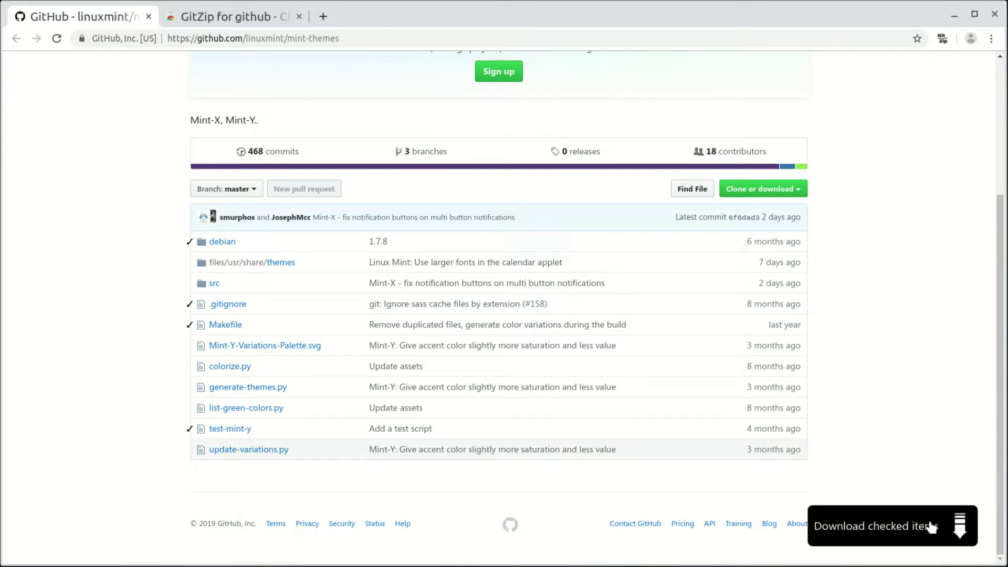
{"action": "left_click", "coordinate": [931, 526]}
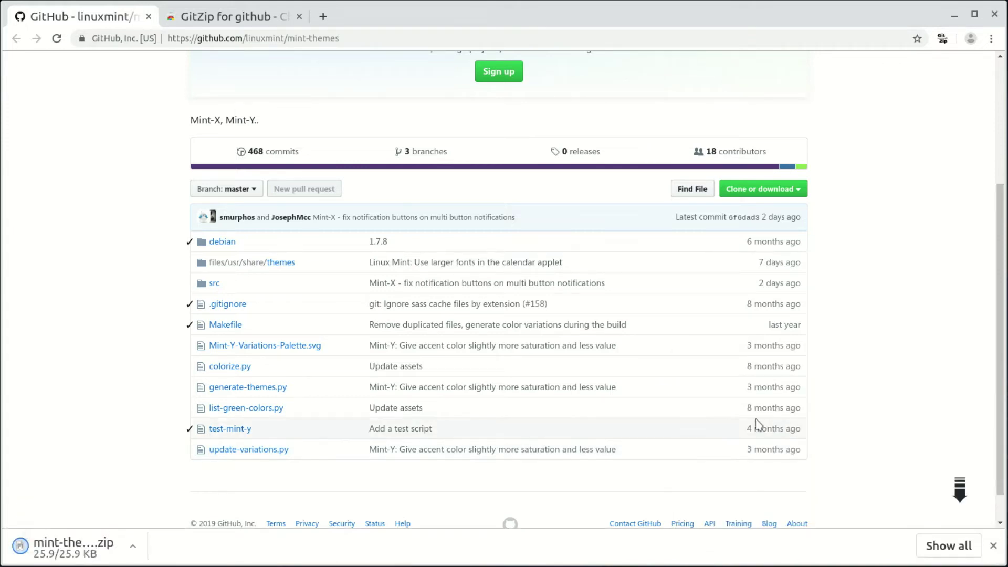
{"action": "left_click", "coordinate": [64, 543]}
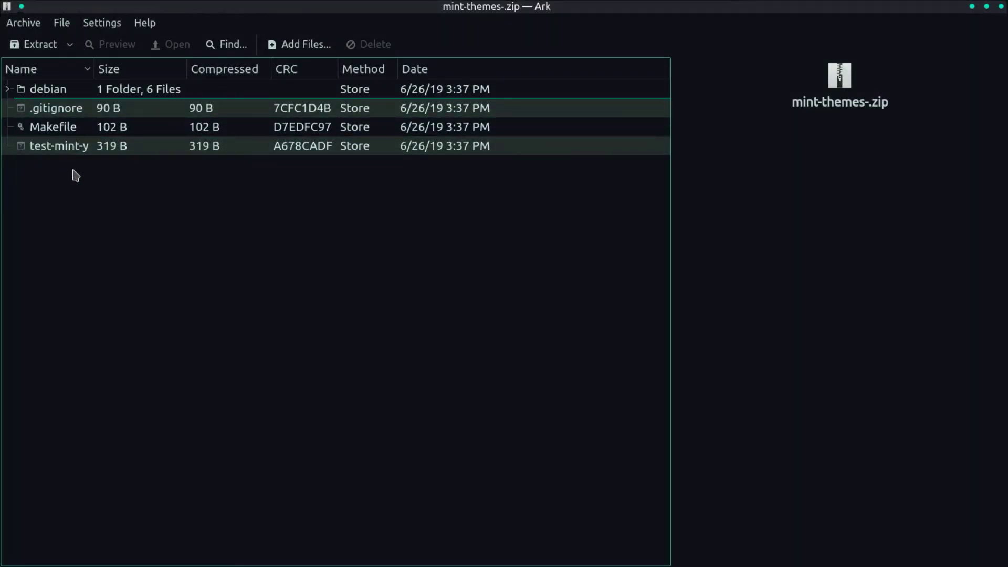
Expand the debian folder in Ark to list its files.
{"action": "left_click", "coordinate": [7, 89]}
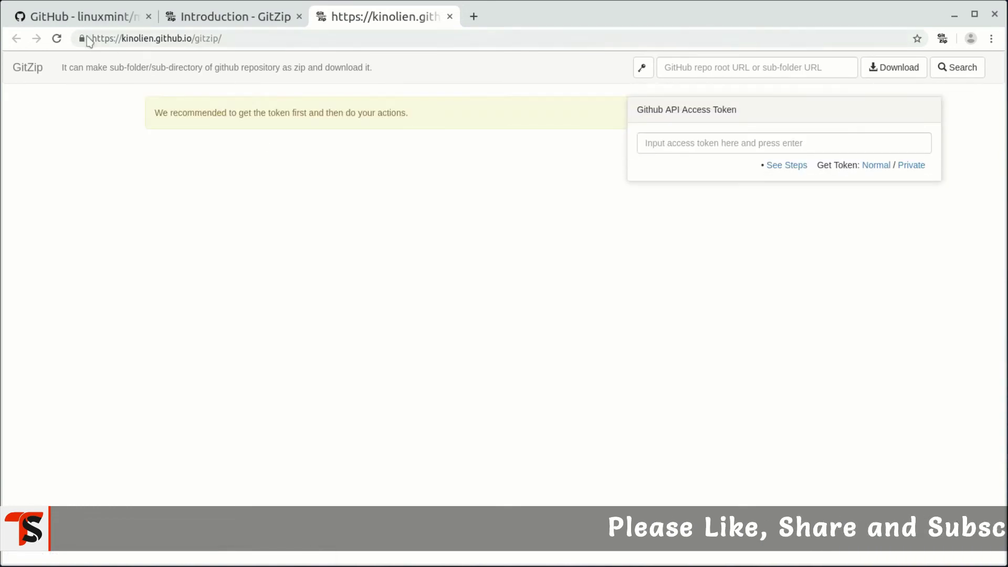
Open the mint-themes debian folder on GitHub and bring up copy options for its address.
{"action": "left_click", "coordinate": [76, 18]}
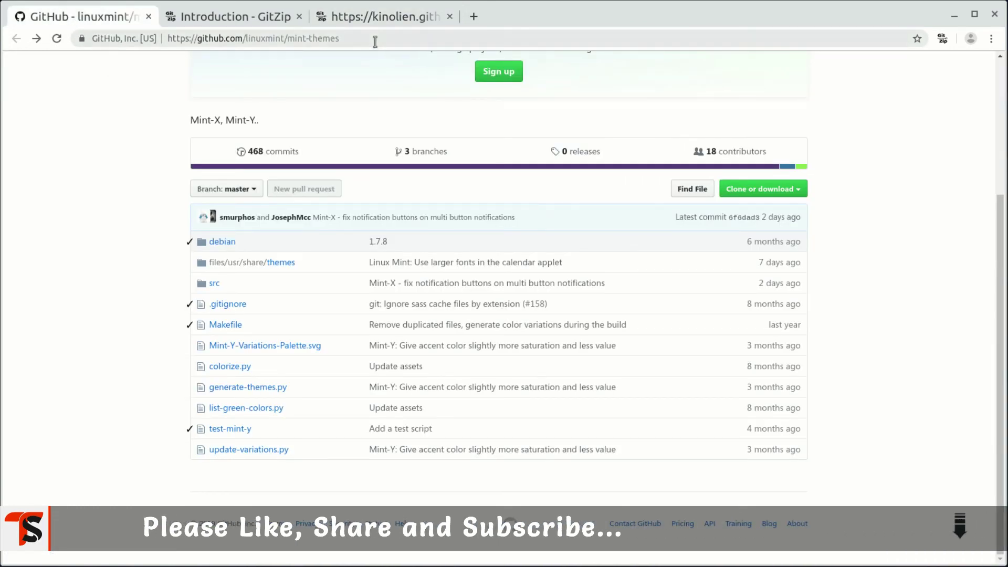
{"action": "left_click", "coordinate": [374, 41]}
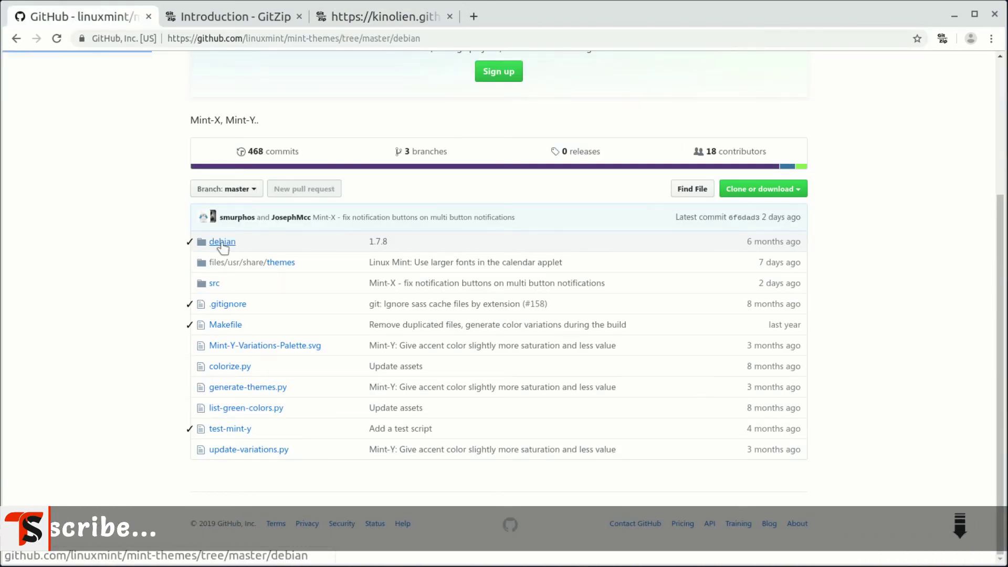
{"action": "left_click", "coordinate": [218, 243]}
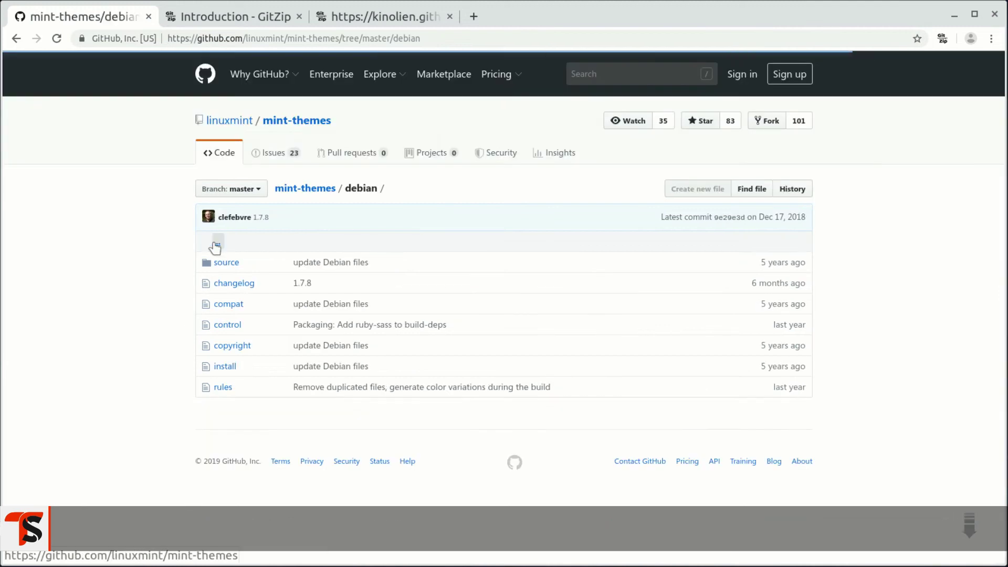
{"action": "left_click", "coordinate": [443, 40]}
{"action": "right_click", "coordinate": [416, 46]}
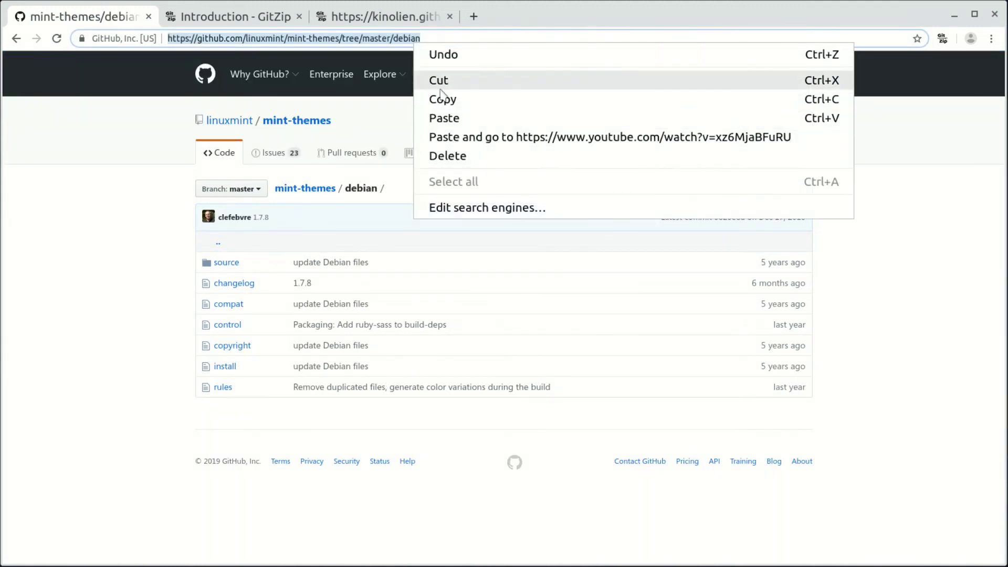
Paste the copied debian folder address into GitZip's online downloader and download it as debian.zip.
{"action": "left_click", "coordinate": [443, 99]}
{"action": "left_click", "coordinate": [409, 16]}
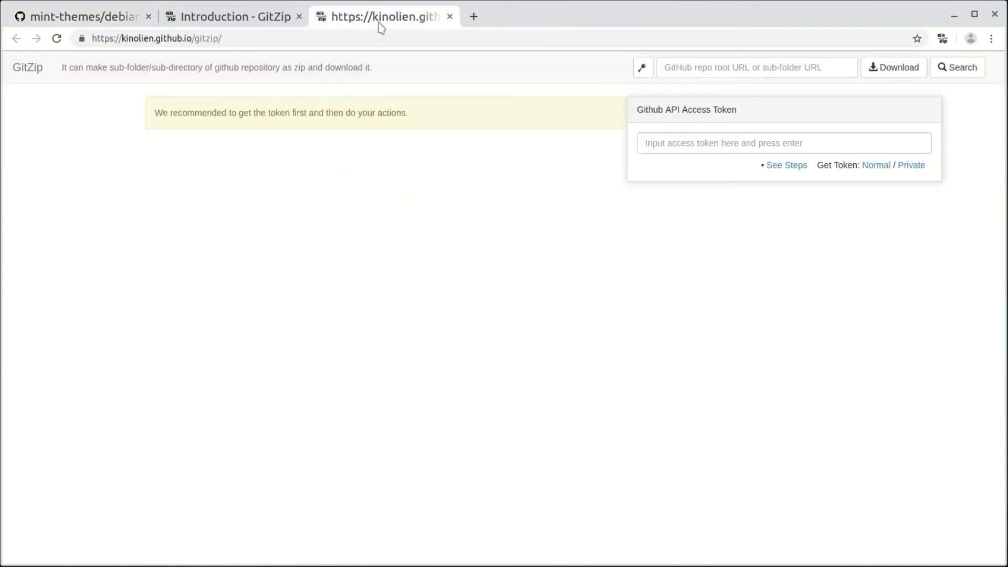
{"action": "right_click", "coordinate": [666, 70]}
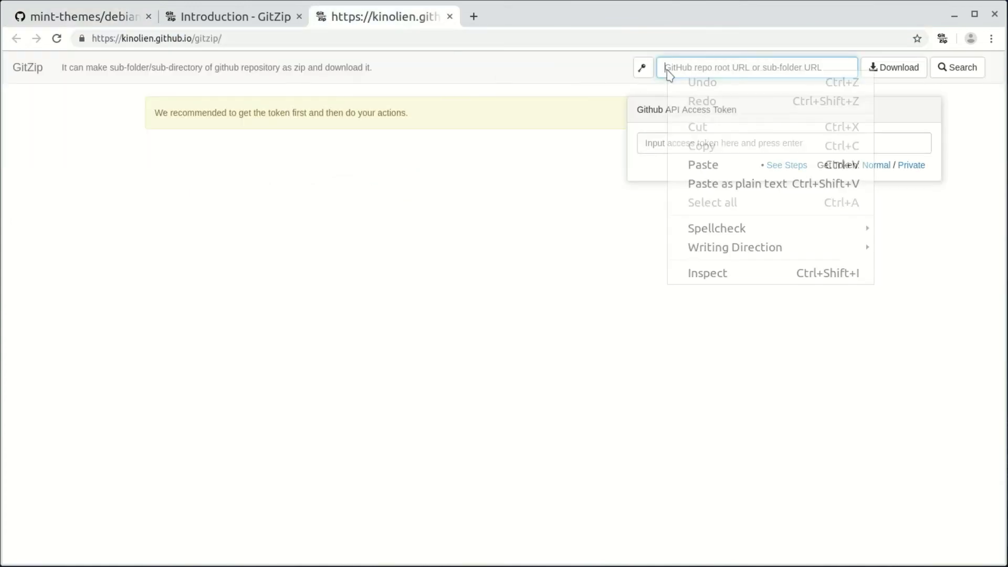
{"action": "left_click", "coordinate": [698, 176]}
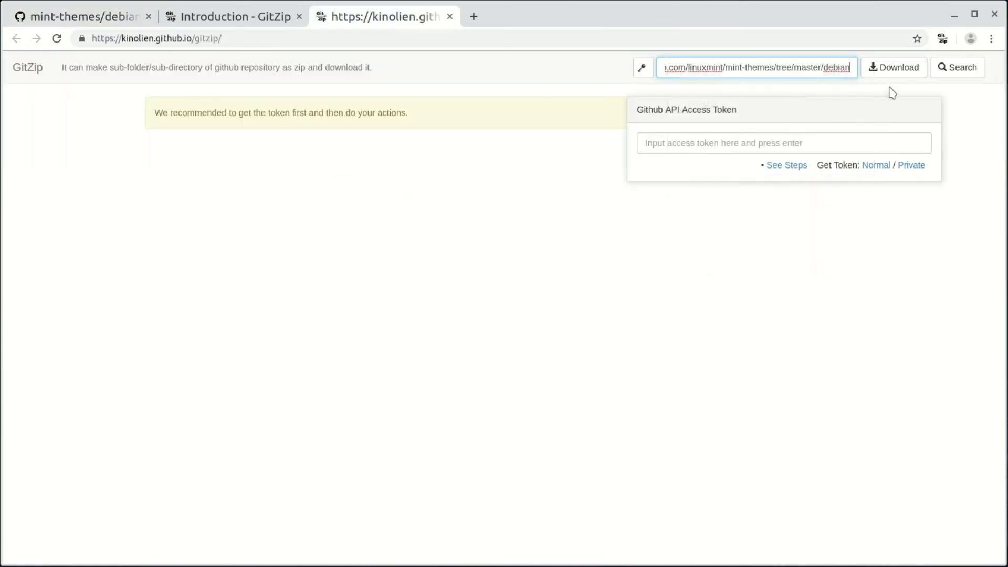
{"action": "left_click", "coordinate": [889, 69]}
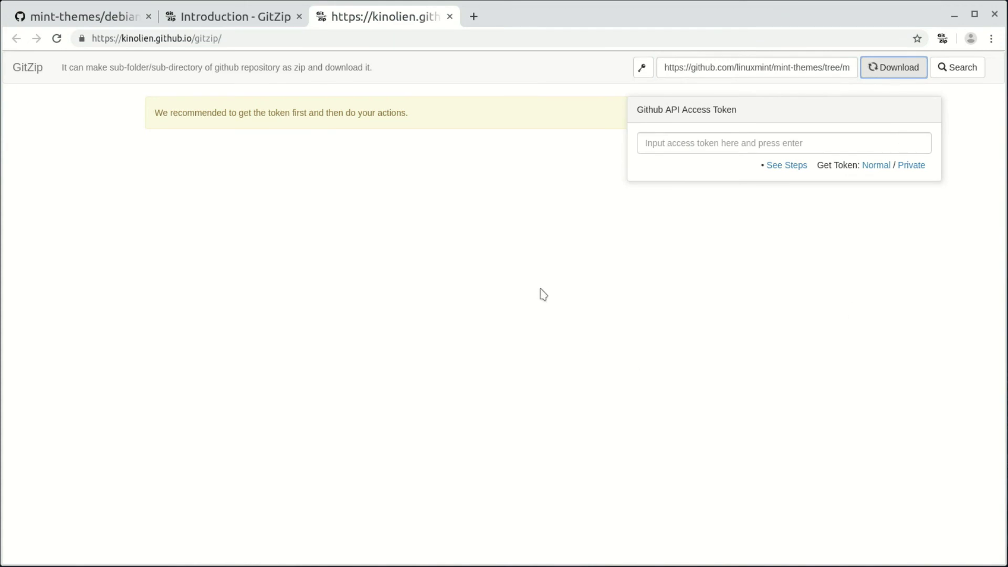